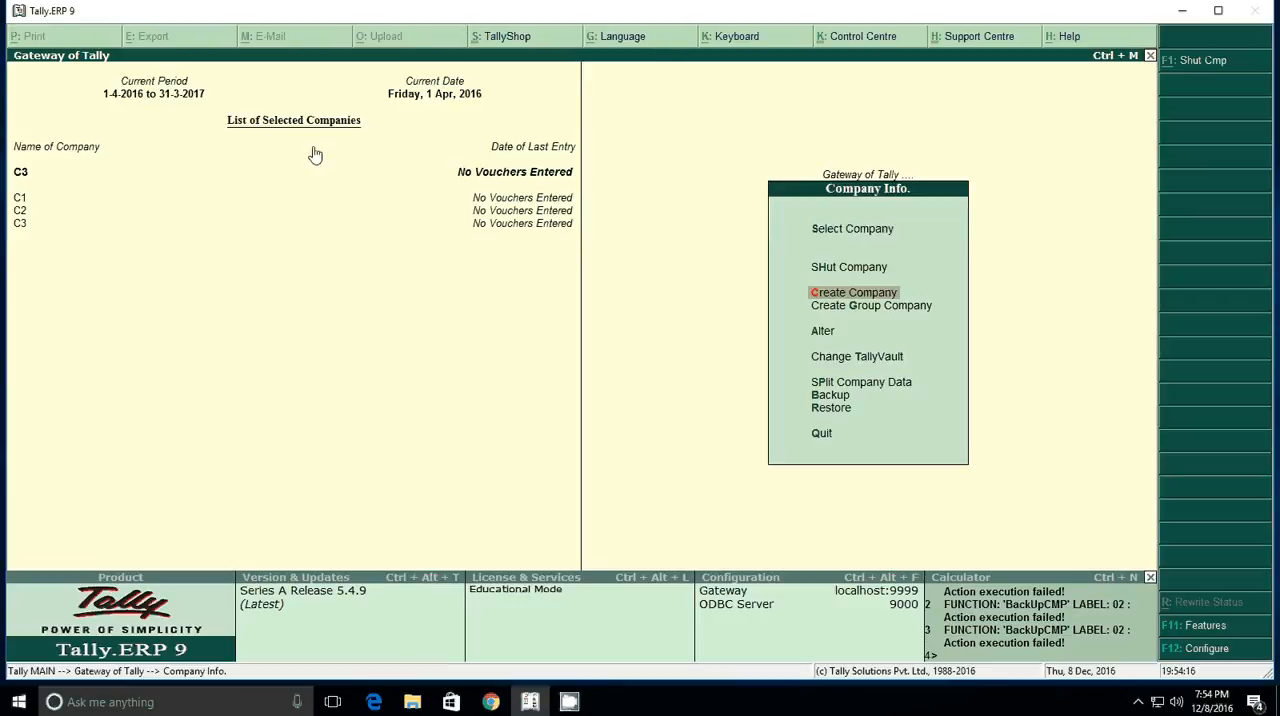
# Step: Delete company C3 from the company alteration list and return to the company information options
pyautogui.press('Down')
pyautogui.press('Down')
pyautogui.press('Return')
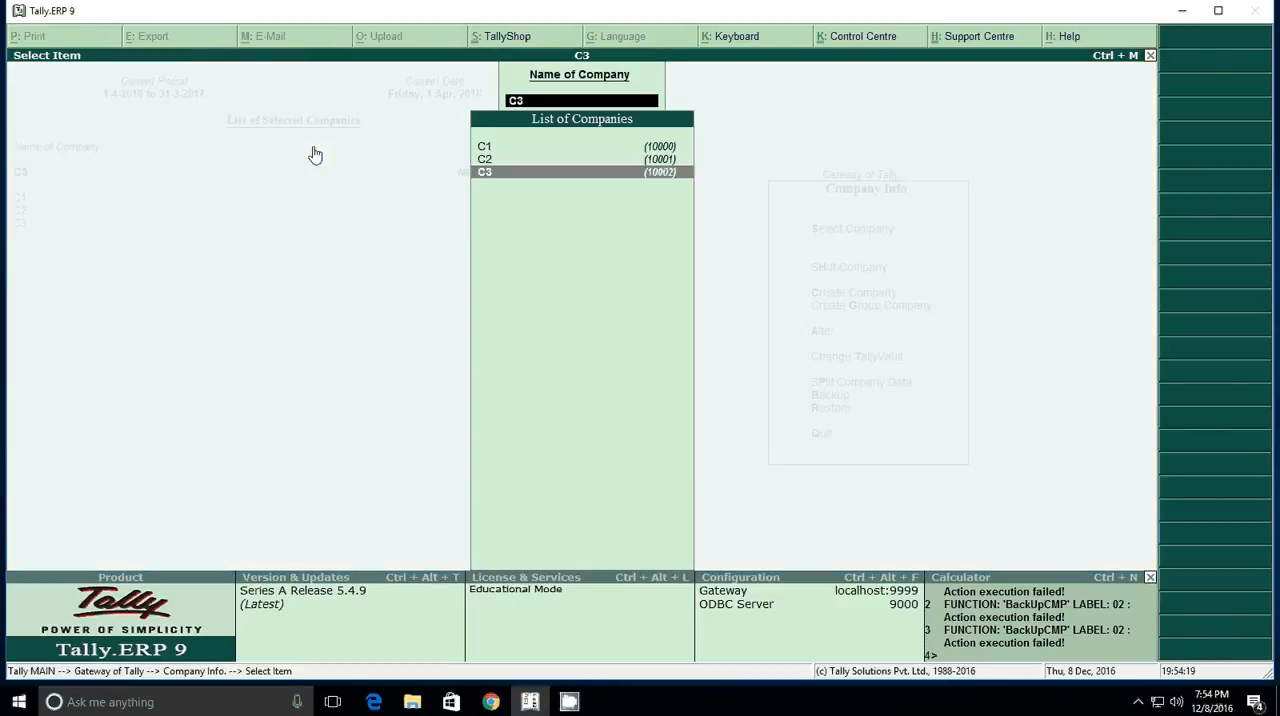
pyautogui.press('Return')
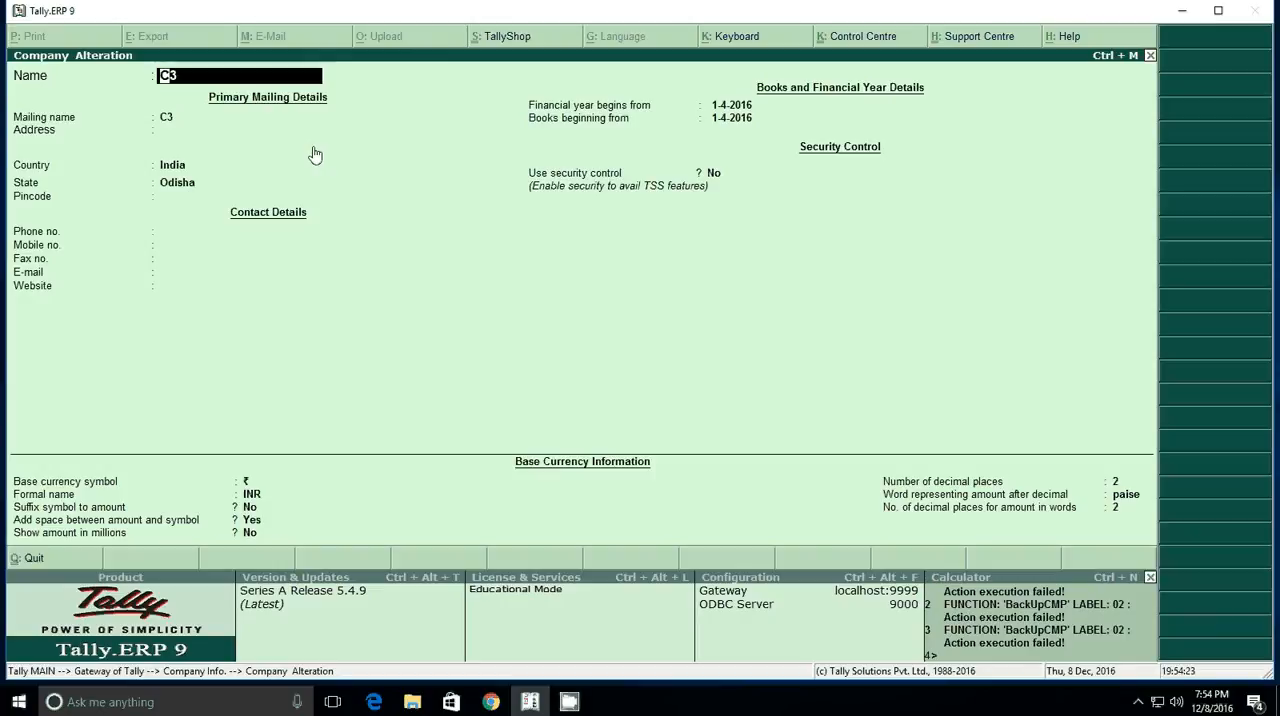
pyautogui.hotkey('alt', 'd')
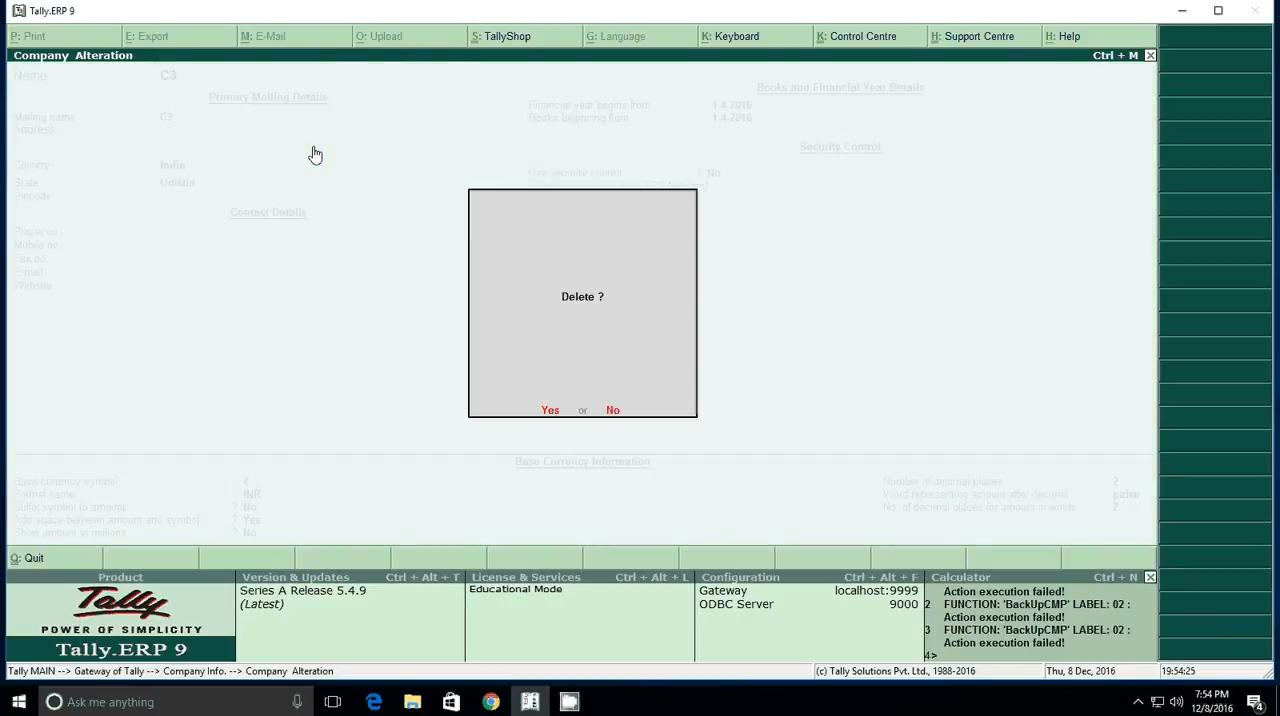
pyautogui.press('Return')
pyautogui.press('Return')
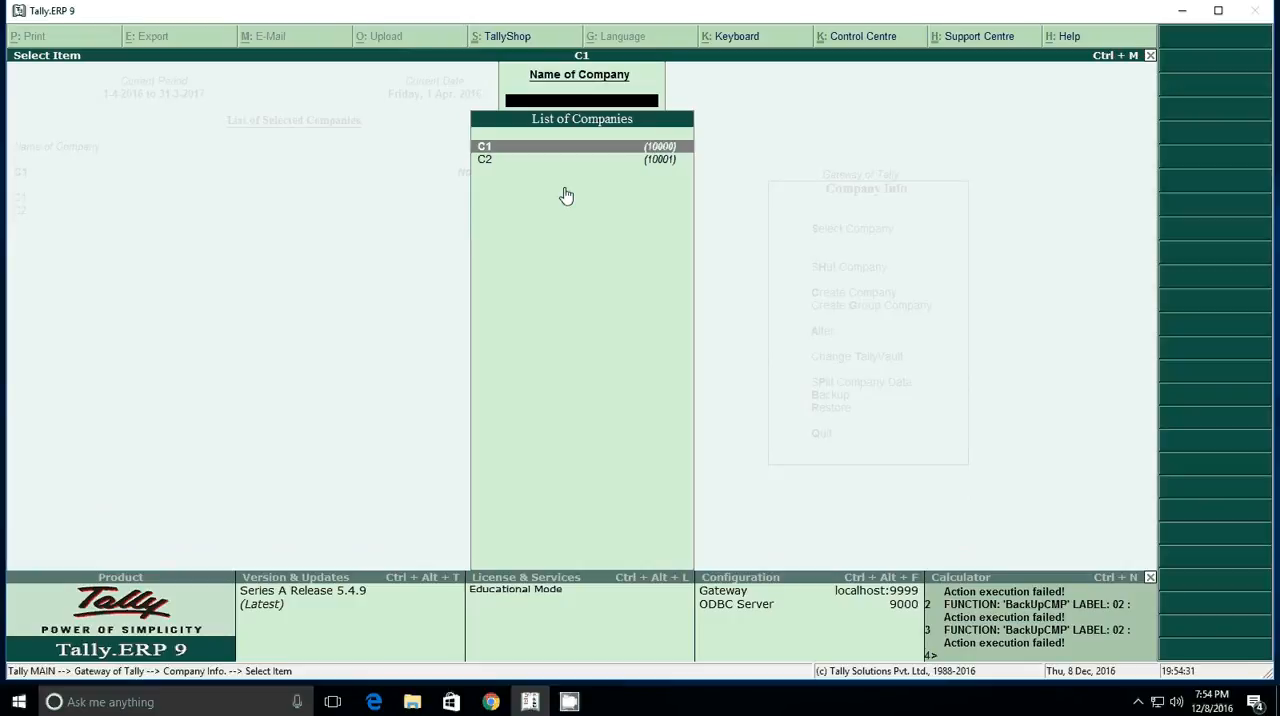
pyautogui.press('Escape')
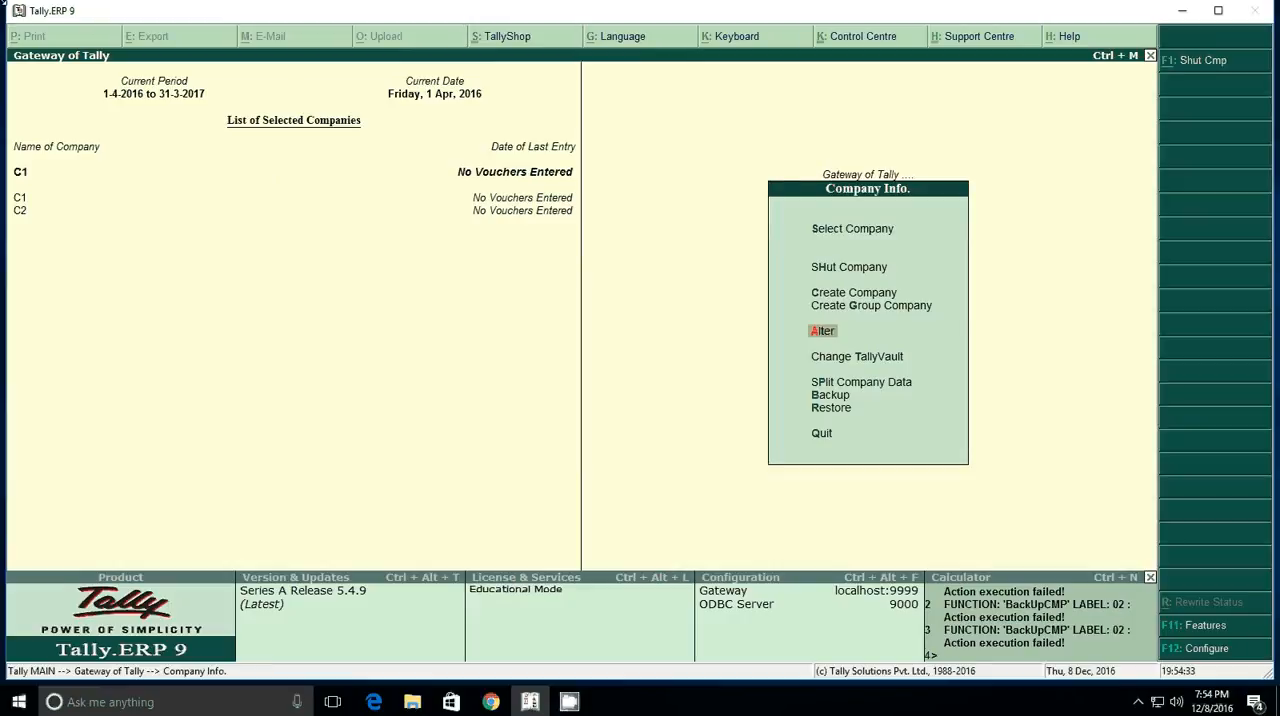
# Step: Start a company backup with f:\backup as the destination, keeping the source data path
pyautogui.press('Down')
pyautogui.press('Down')
pyautogui.press('Down')
pyautogui.press('Down')
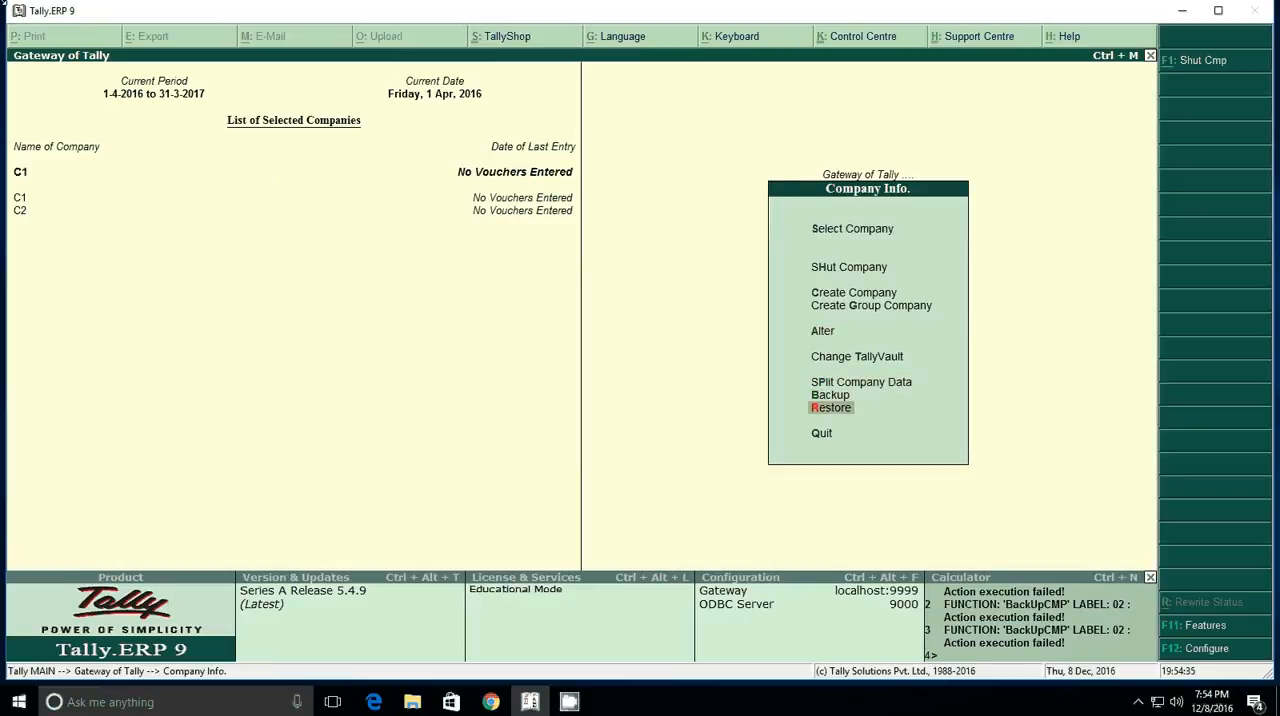
pyautogui.press('Up')
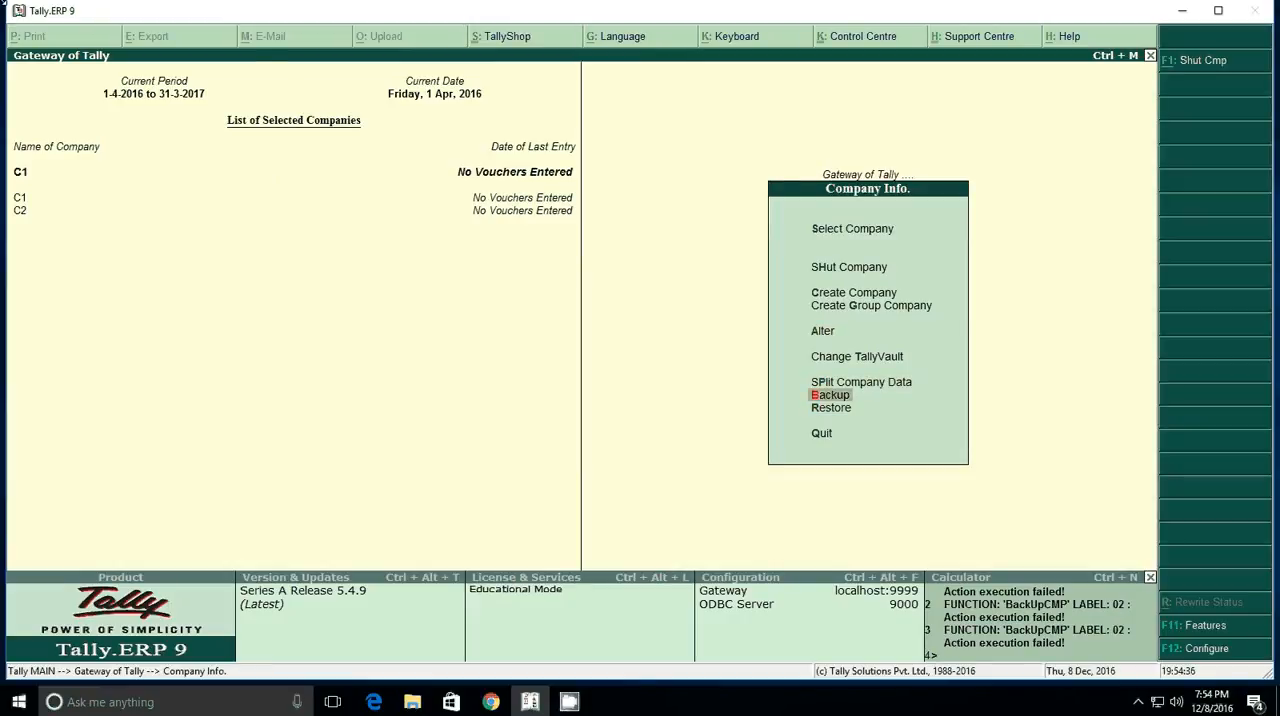
pyautogui.press('Return')
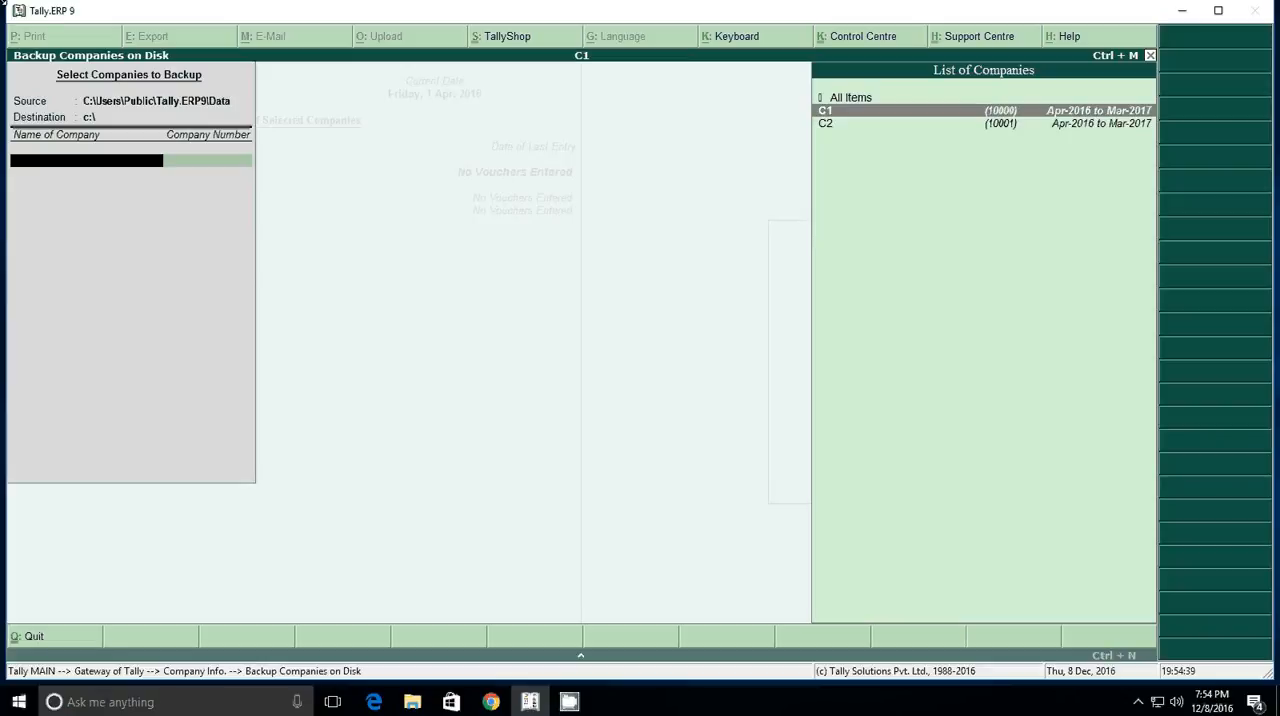
pyautogui.press('BackSpace')
pyautogui.press('BackSpace')
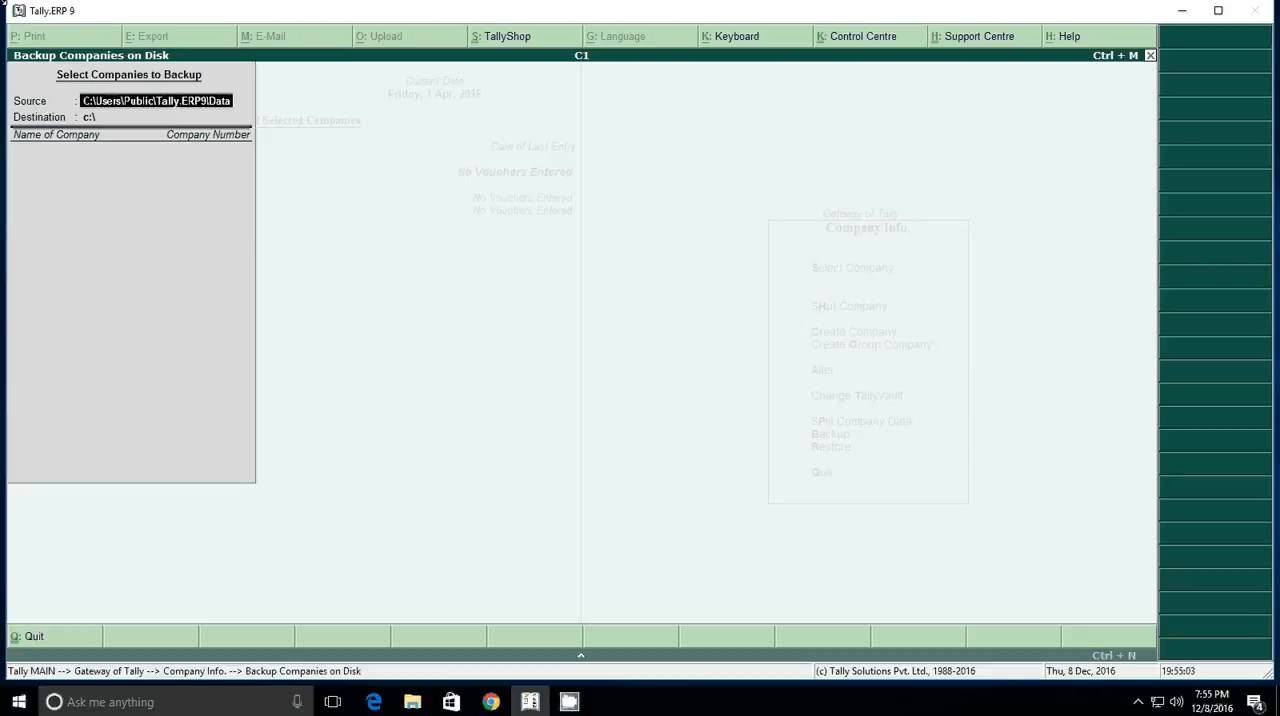
pyautogui.press('Return')
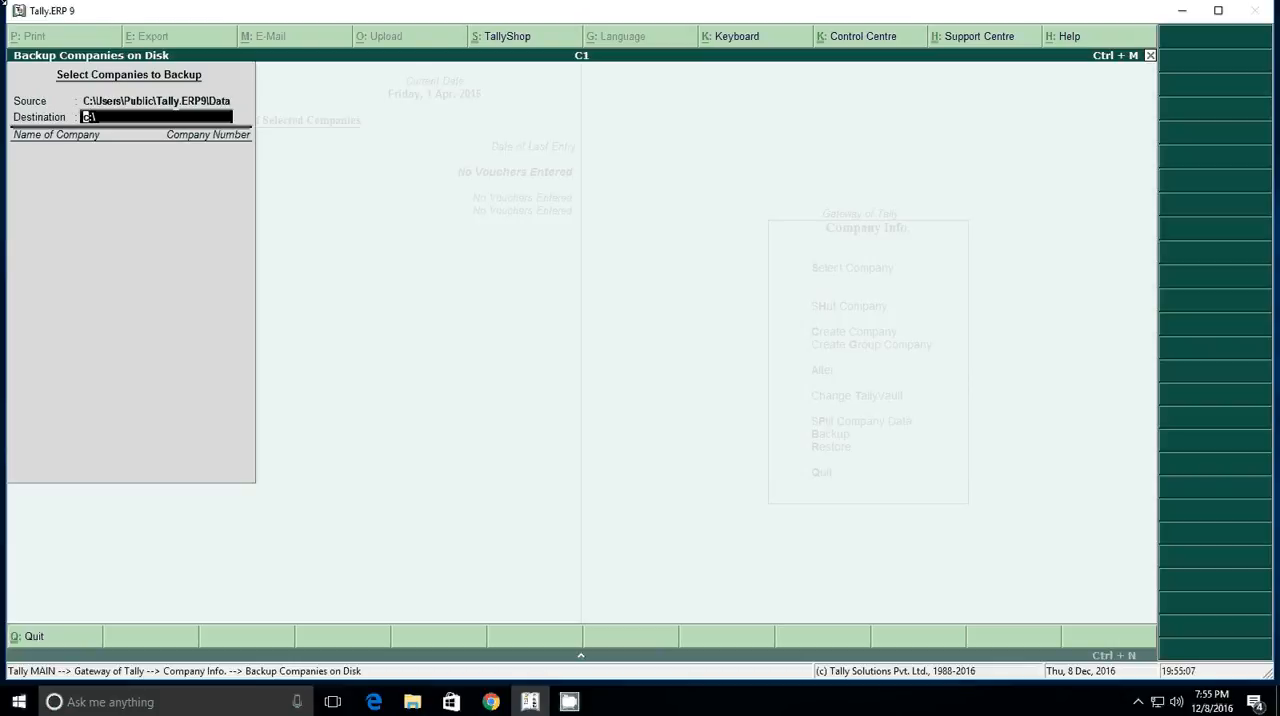
pyautogui.write('f:\\backup')
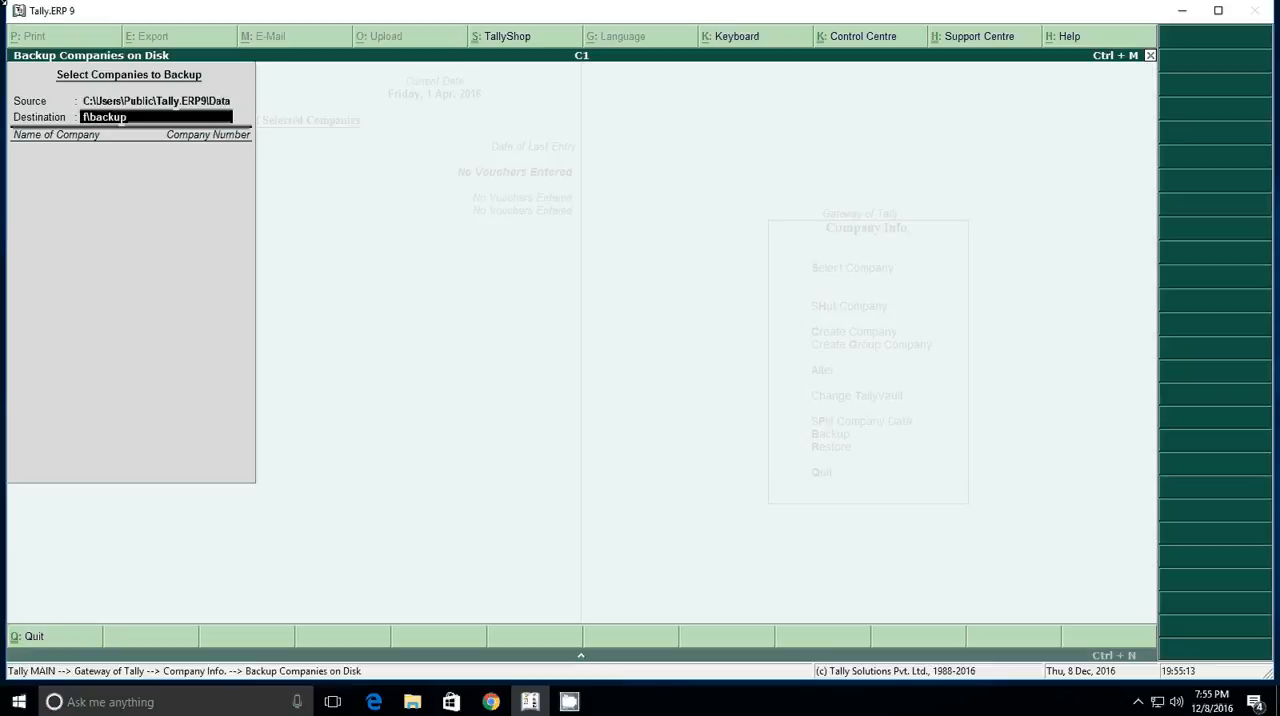
pyautogui.press('BackSpace')
pyautogui.press('BackSpace')
pyautogui.press('BackSpace')
pyautogui.press('BackSpace')
pyautogui.press('BackSpace')
pyautogui.press('BackSpace')
pyautogui.press('BackSpace')
pyautogui.write(':\\backup')
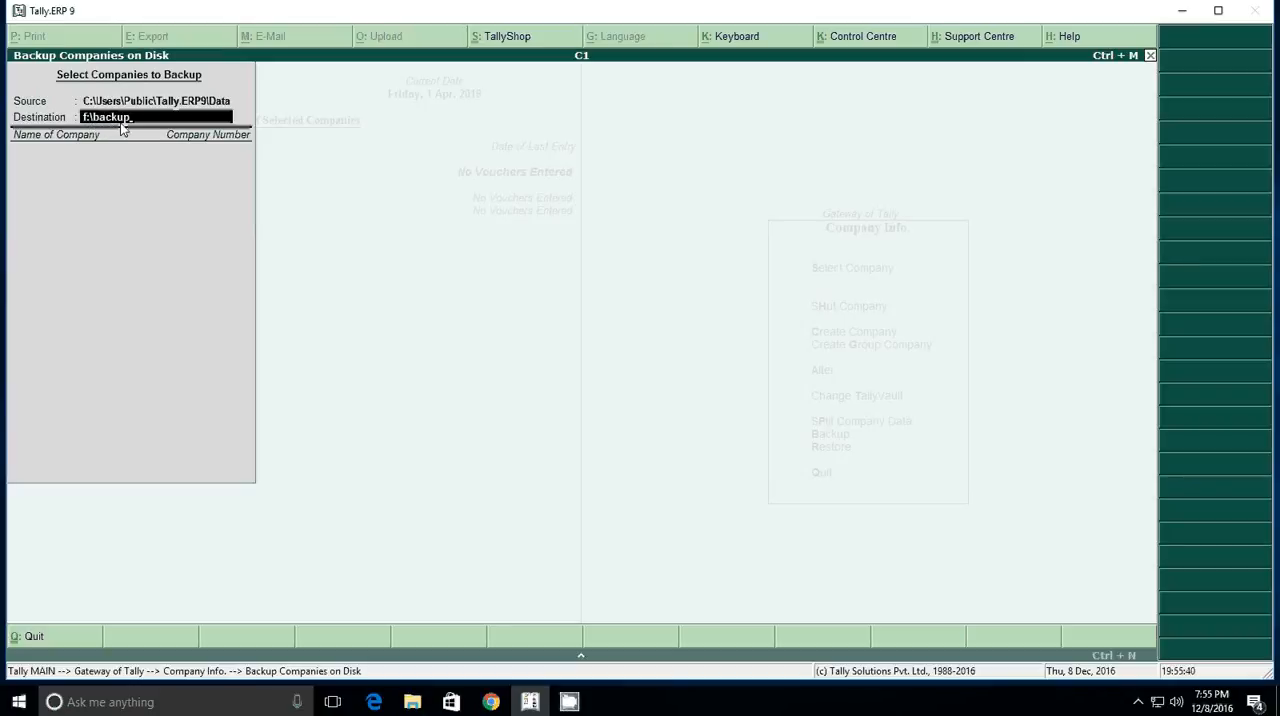
pyautogui.press('Return')
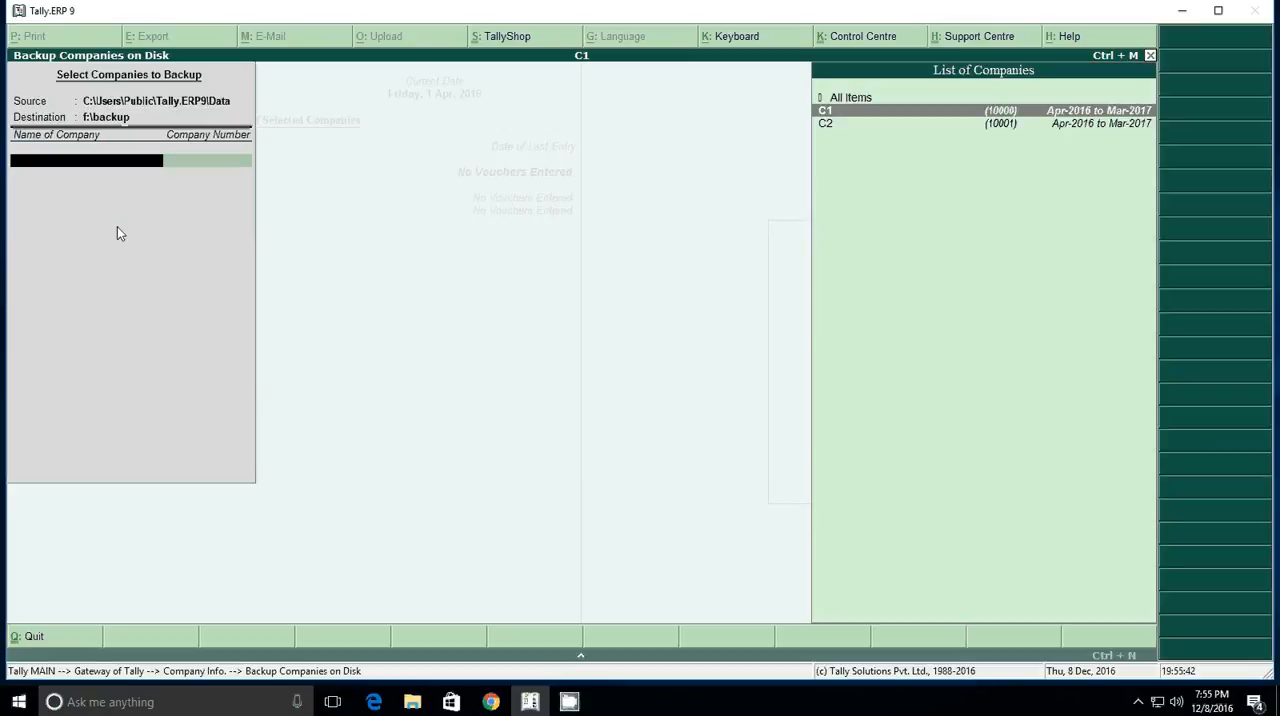
# Step: Choose only company C2 for the backup, end the company list and accept the backup
pyautogui.press('Down')
pyautogui.press('Up')
pyautogui.press('Down')
pyautogui.press('Return')
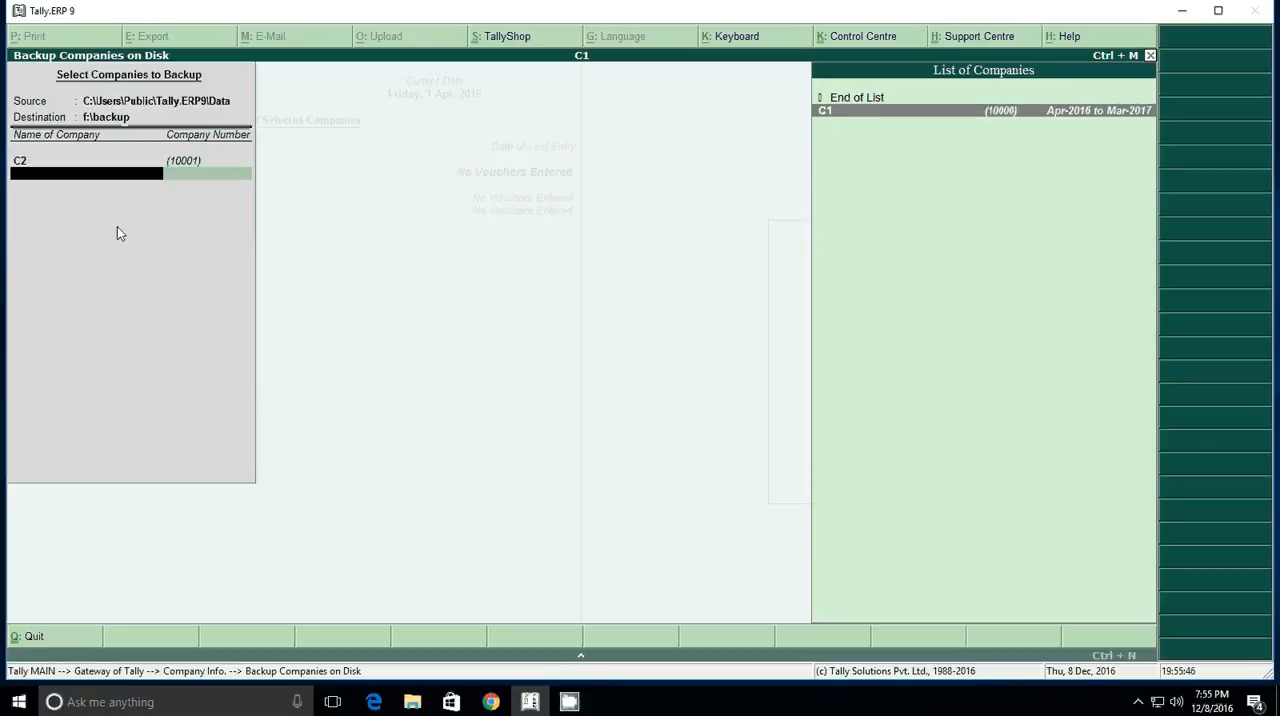
pyautogui.press('Up')
pyautogui.press('Return')
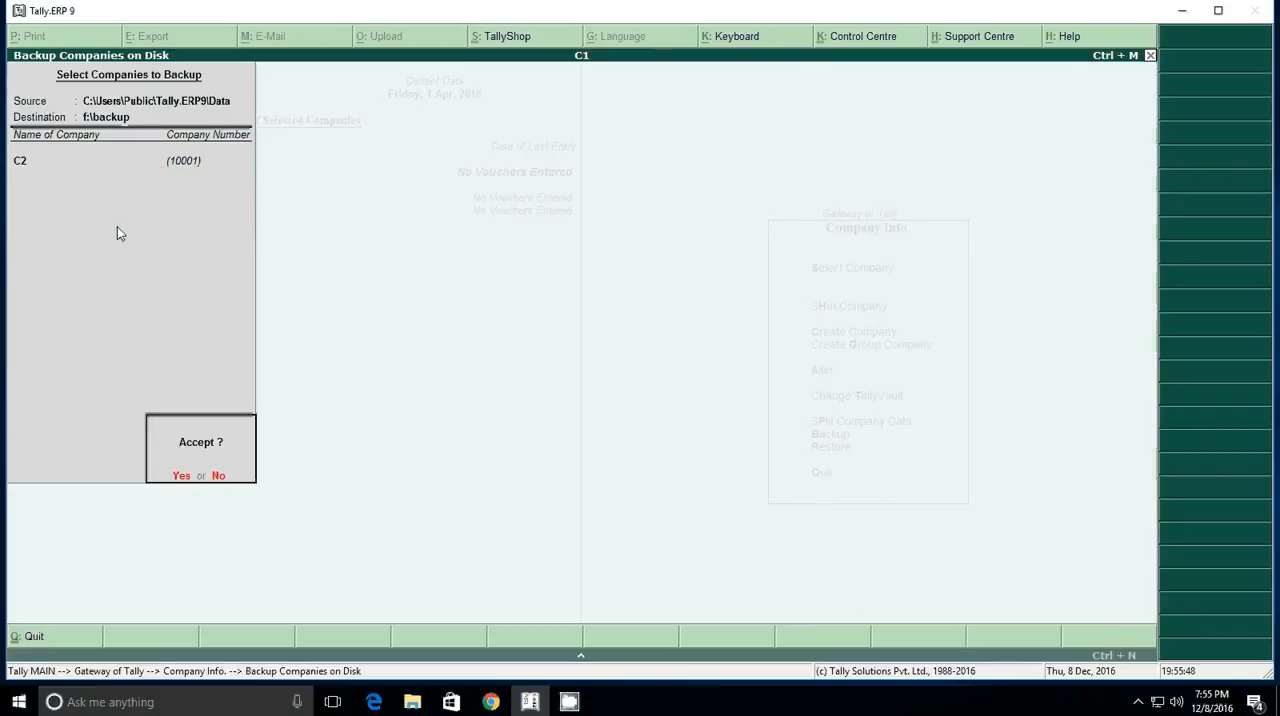
pyautogui.press('Return')
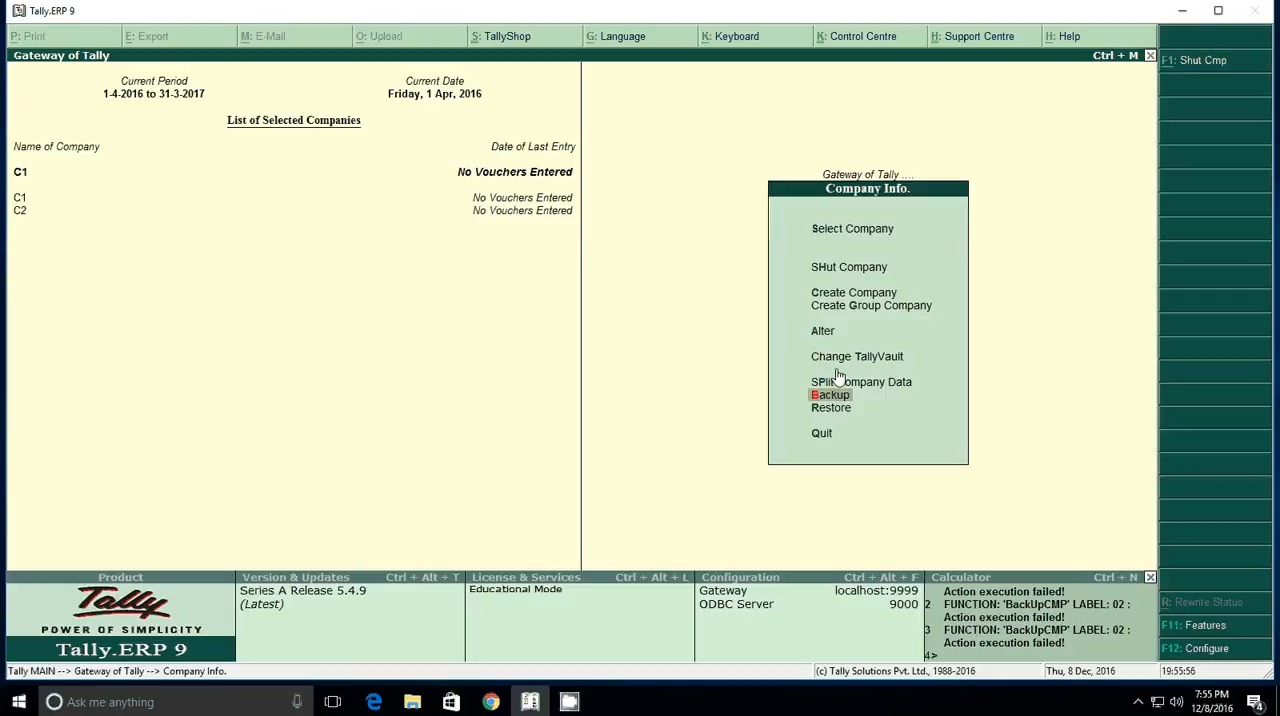
# Step: Open company C1 for alteration and delete it, accepting both confirmations
pyautogui.press('Up')
pyautogui.press('Up')
pyautogui.press('Up')
pyautogui.press('Return')
pyautogui.press('Return')
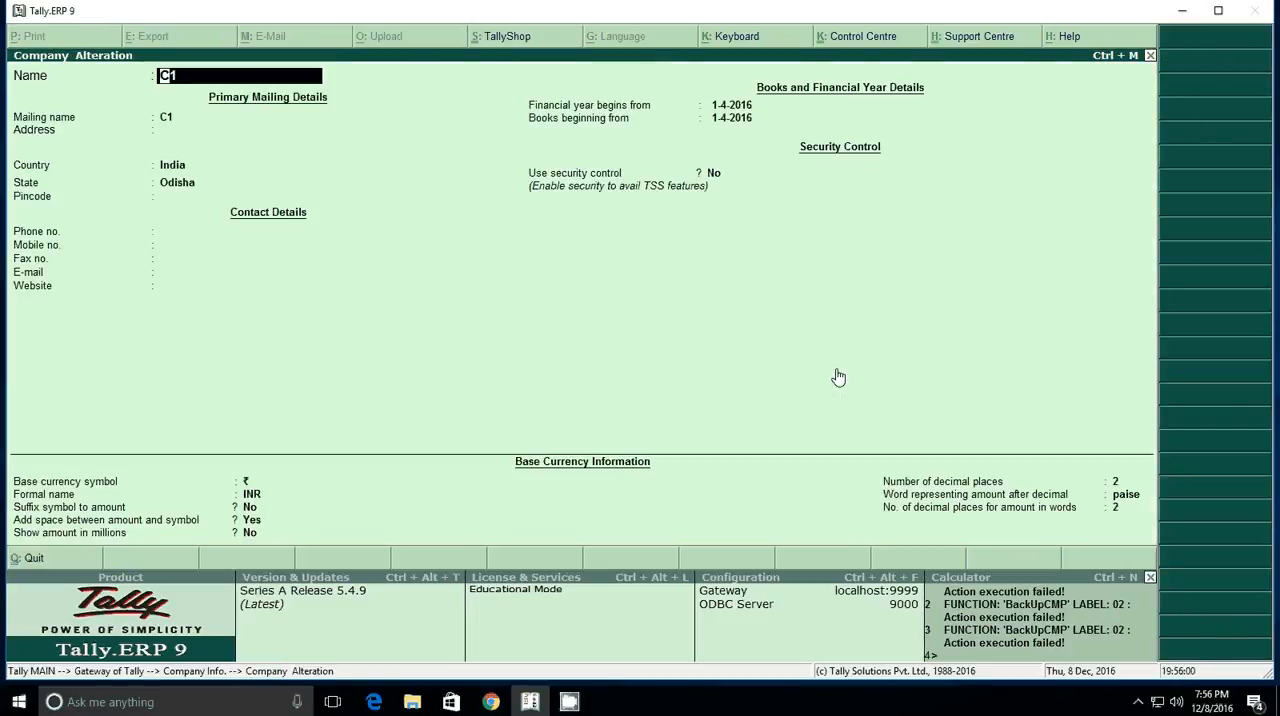
pyautogui.hotkey('alt', 'd')
pyautogui.press('y')
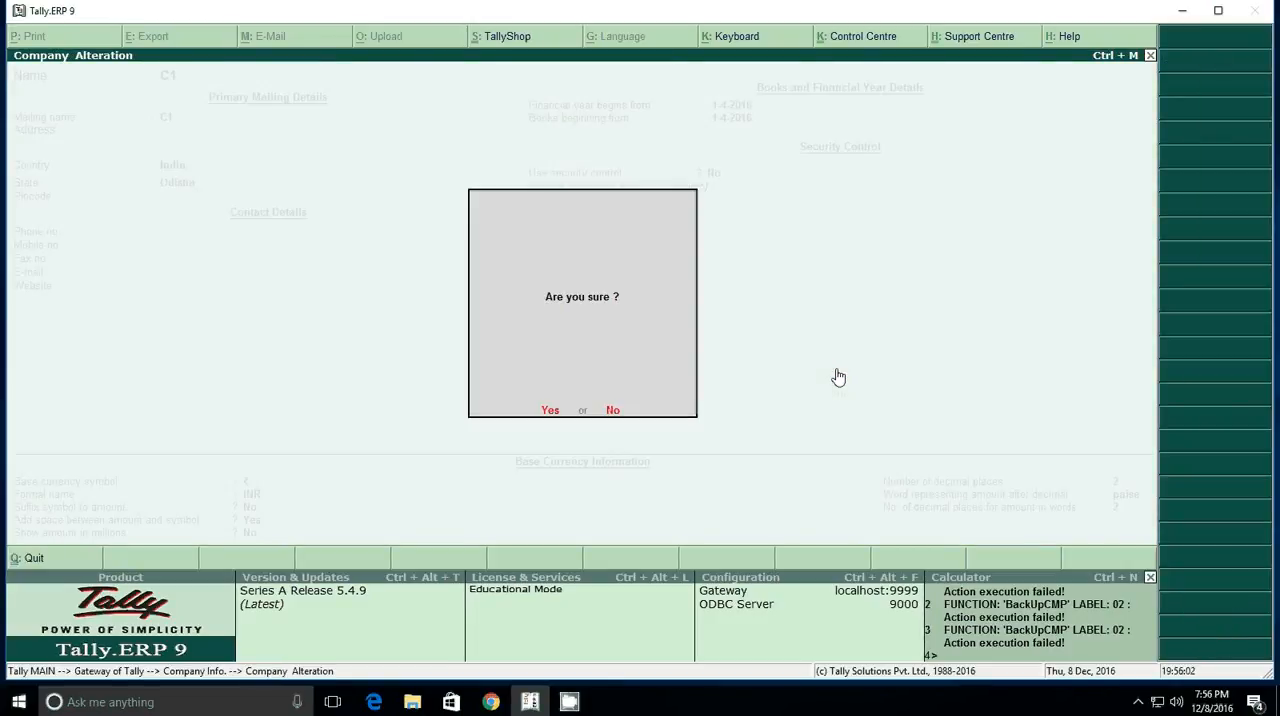
pyautogui.press('y')
# Step: Delete company C2 as well, and check the list of companies available on disk
pyautogui.press('Return')
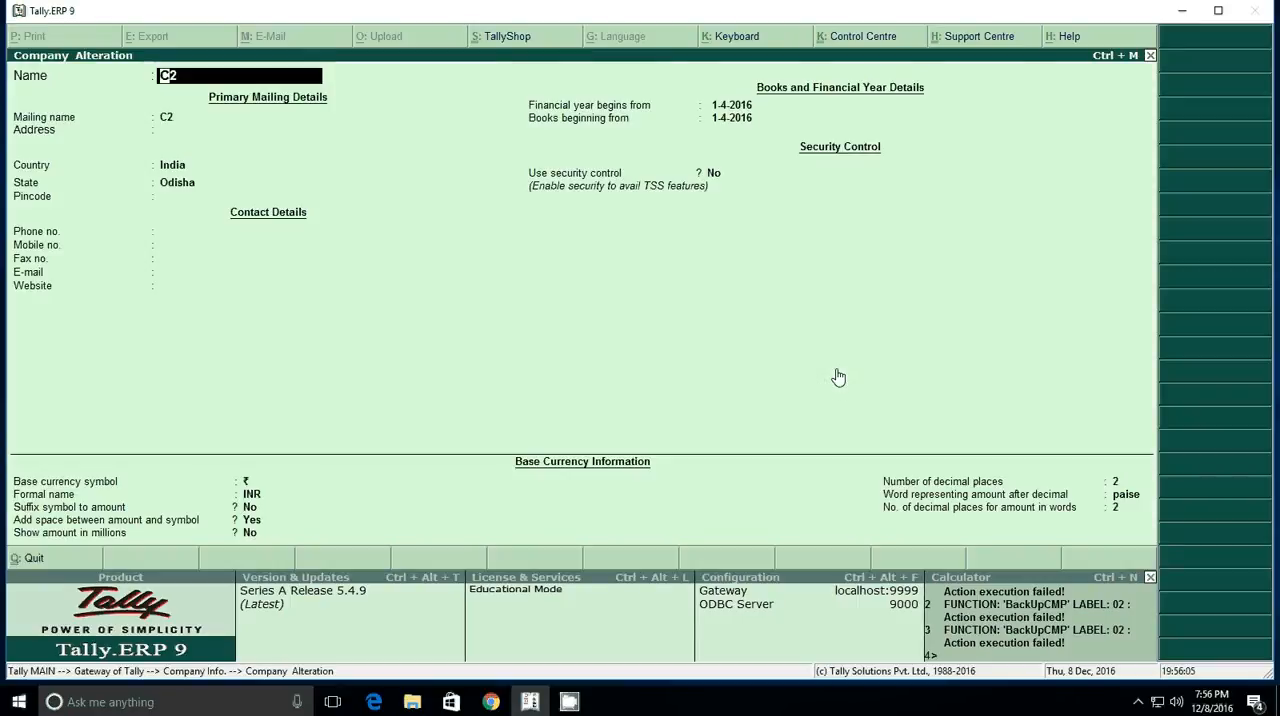
pyautogui.hotkey('alt', 'd')
pyautogui.press('y')
pyautogui.press('y')
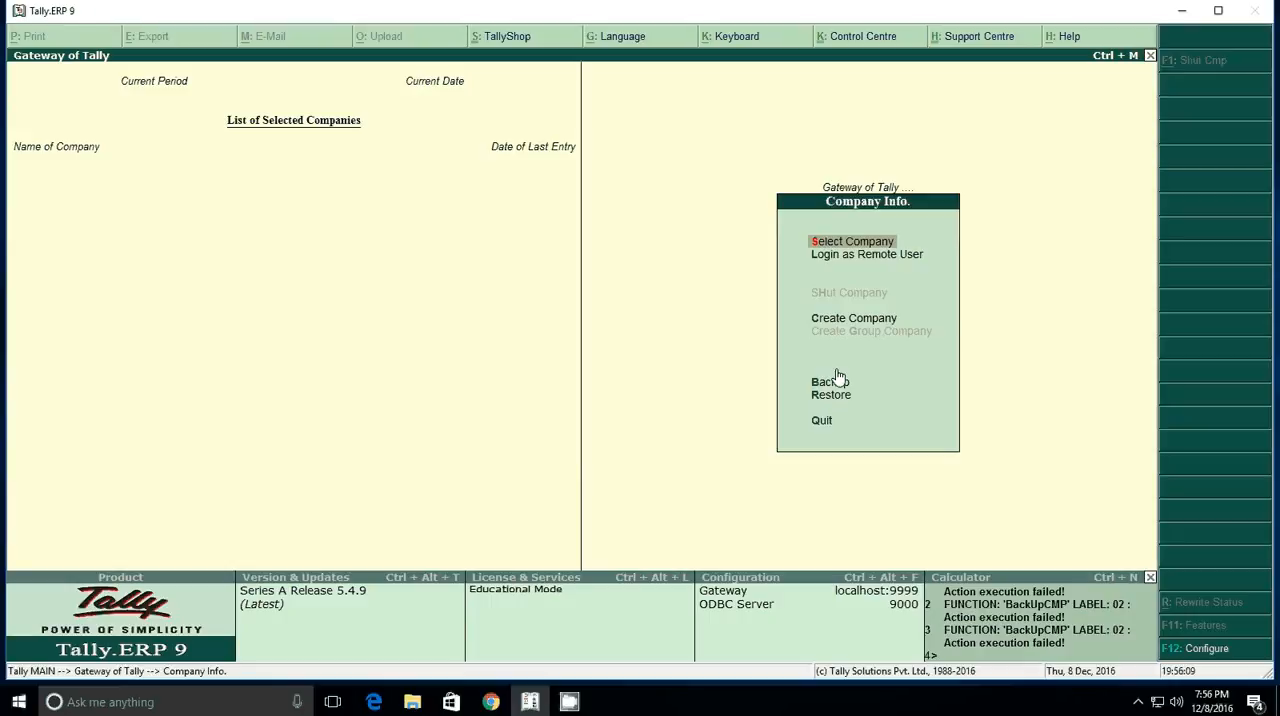
pyautogui.press('Return')
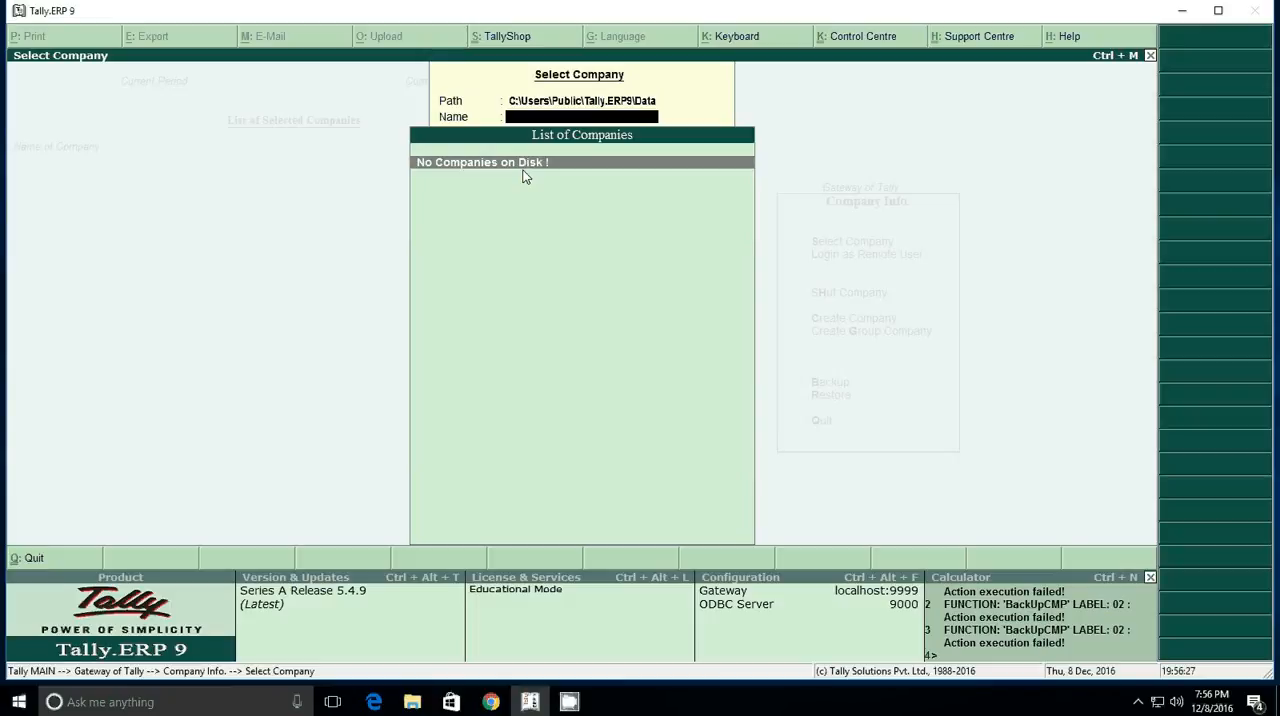
pyautogui.press('Escape')
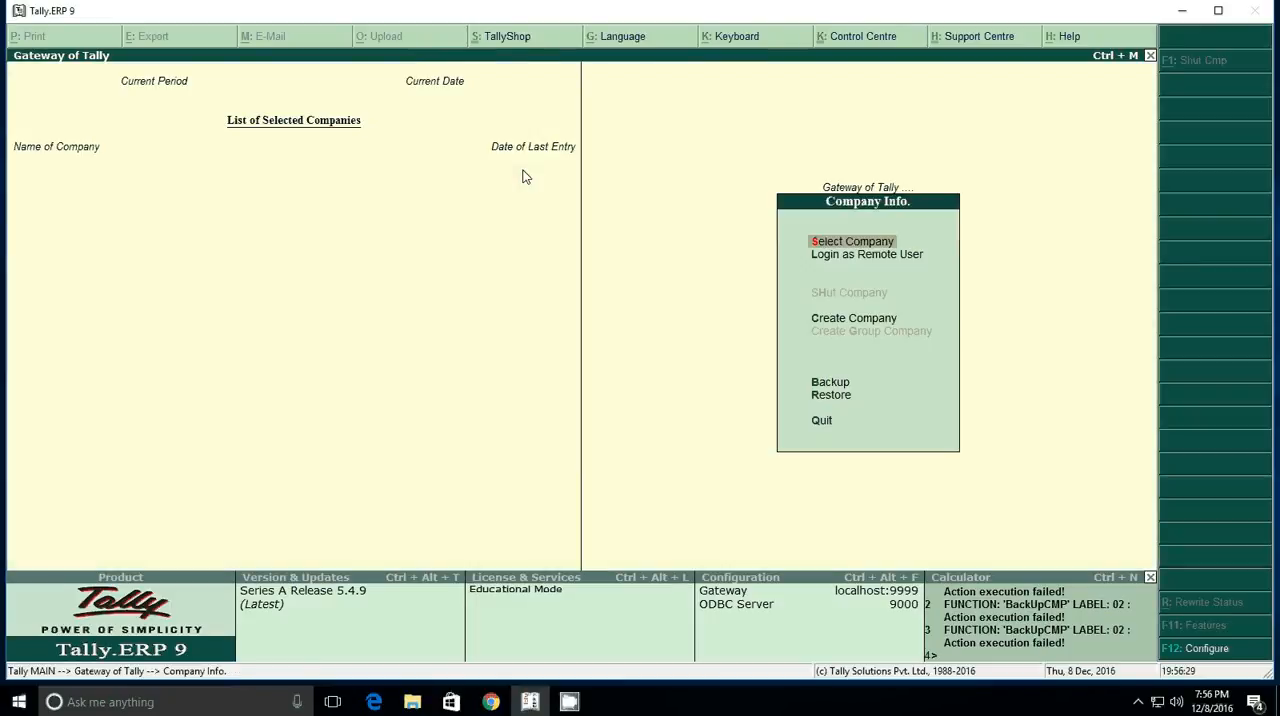
# Step: Restore company C2 from the f:\backup source into the Tally data folder
pyautogui.press('Down')
pyautogui.press('Down')
pyautogui.press('Down')
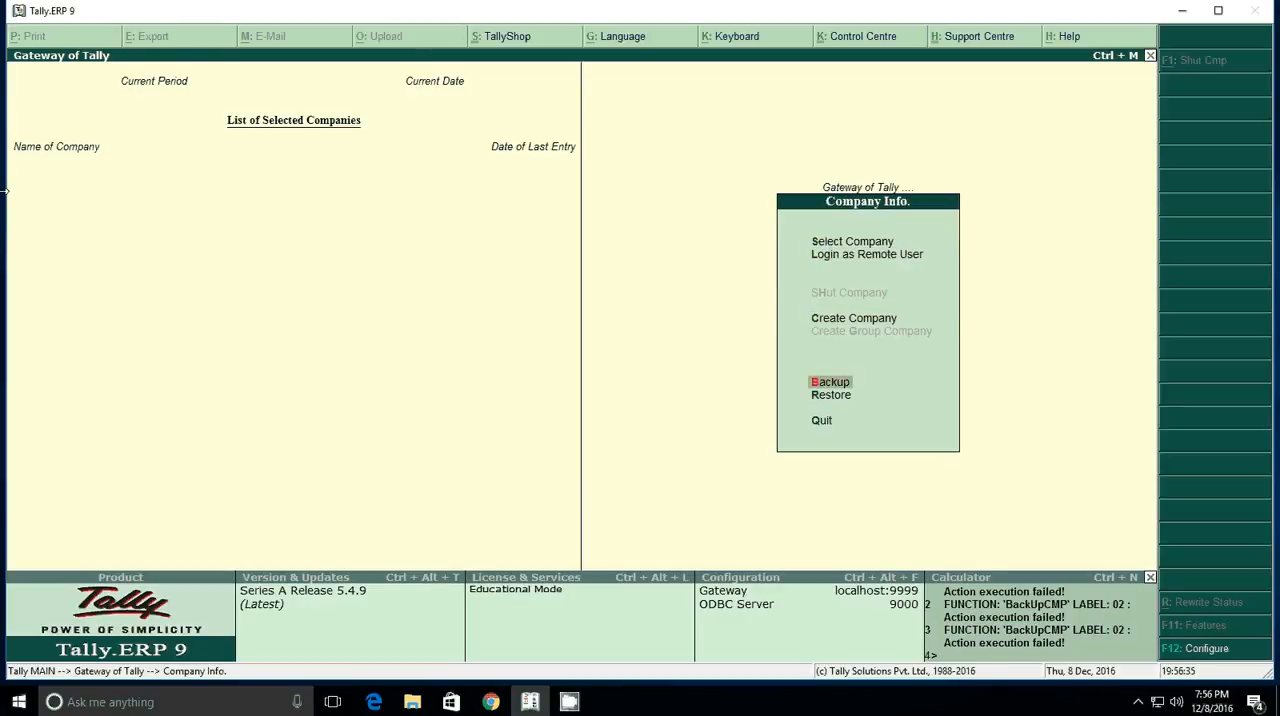
pyautogui.press('Down')
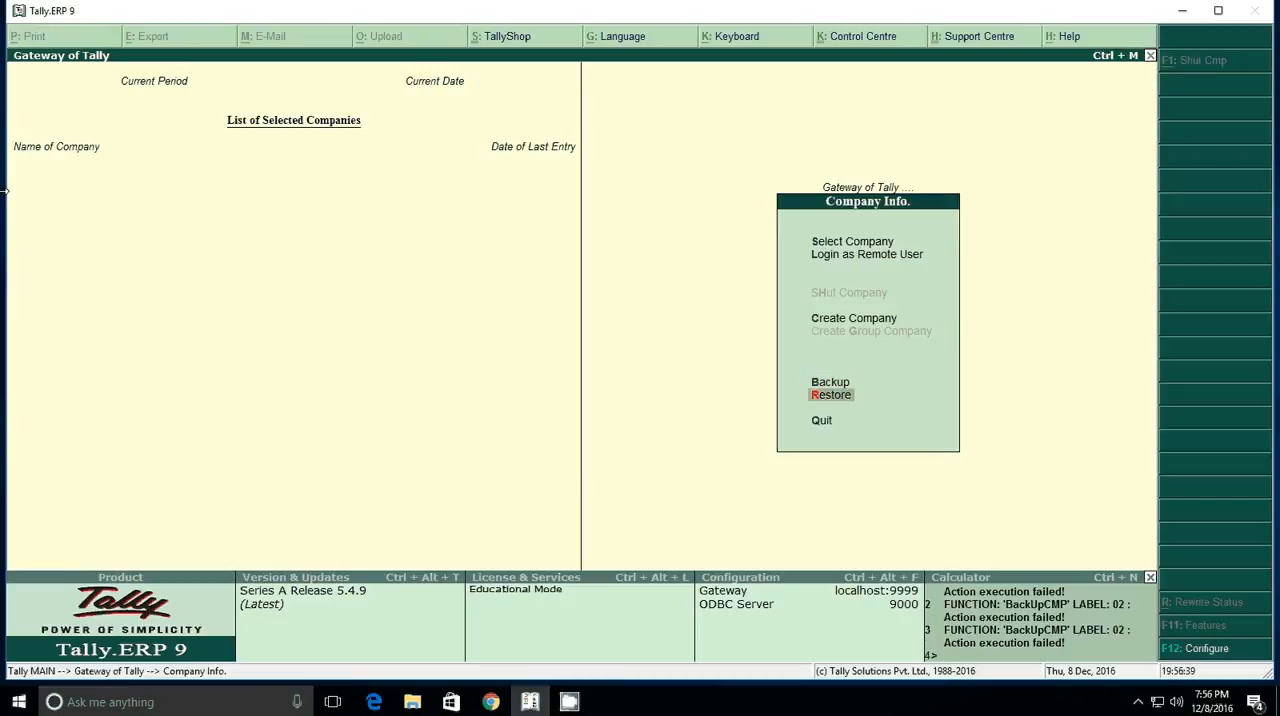
pyautogui.press('Return')
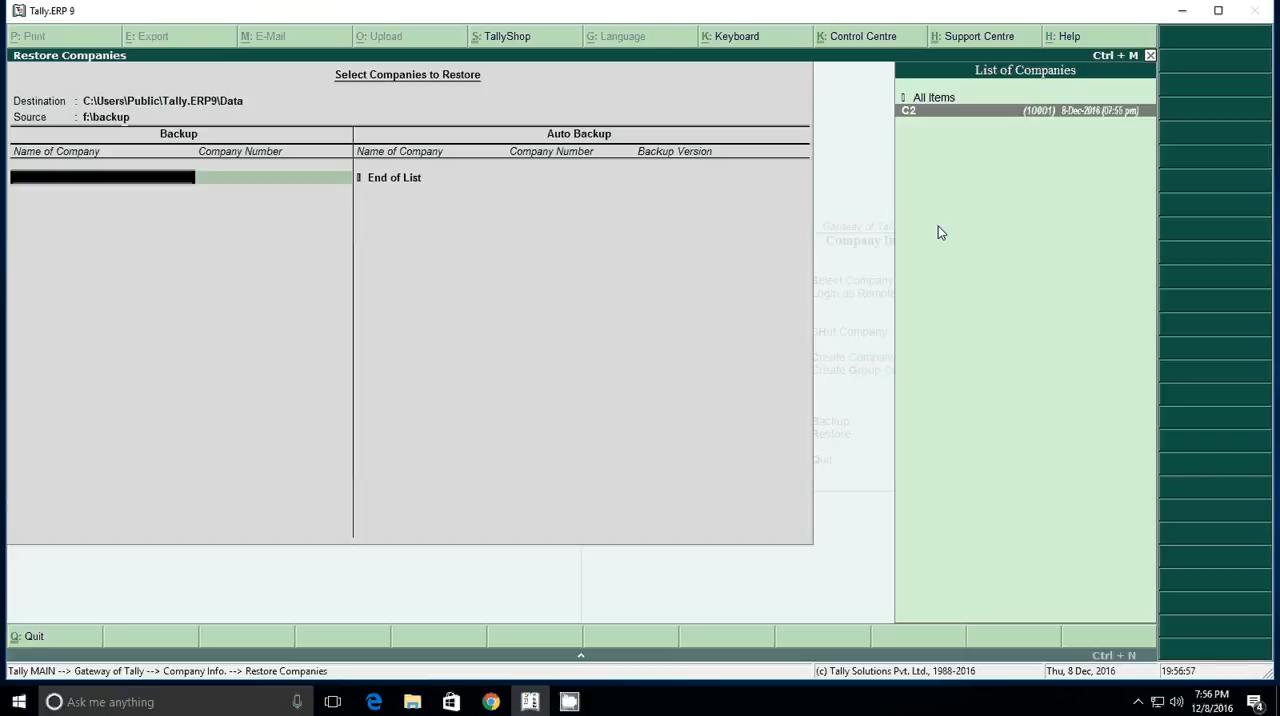
pyautogui.press('Return')
pyautogui.press('Return')
pyautogui.press('Return')
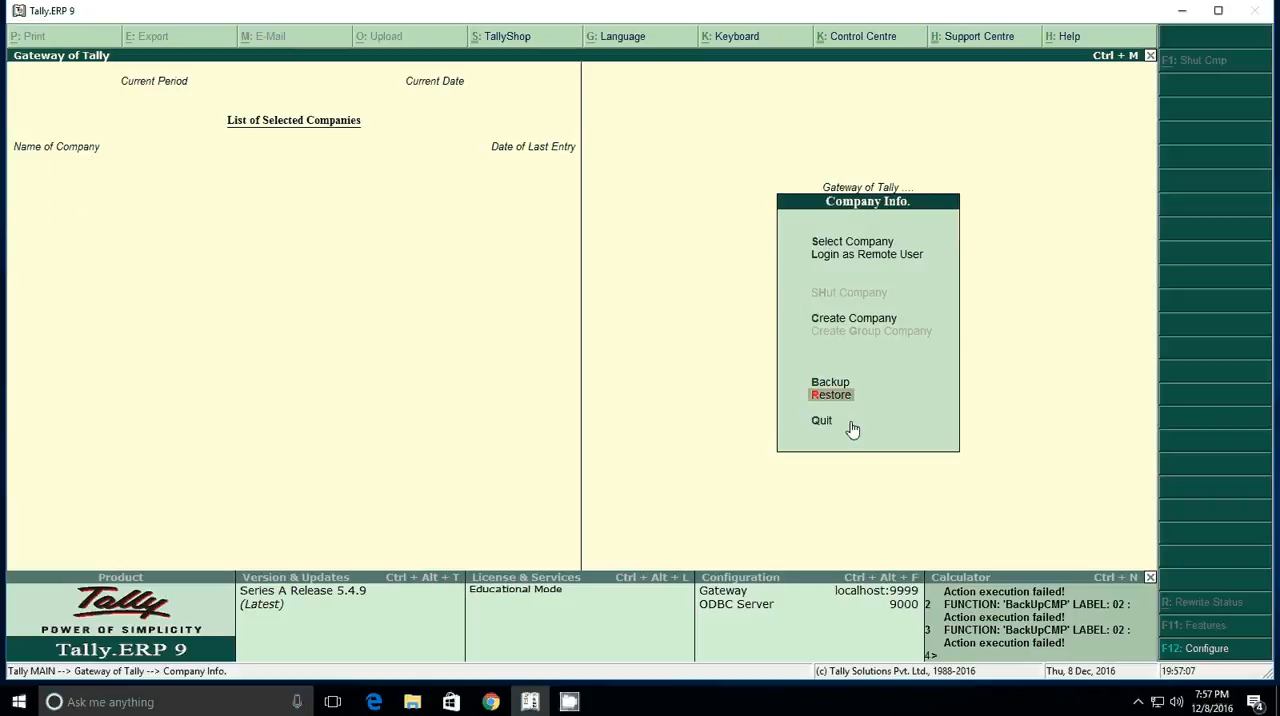
# Step: Select the restored company C2 from the list of companies to load it
pyautogui.press('Up')
pyautogui.press('Up')
pyautogui.press('Up')
pyautogui.press('Up')
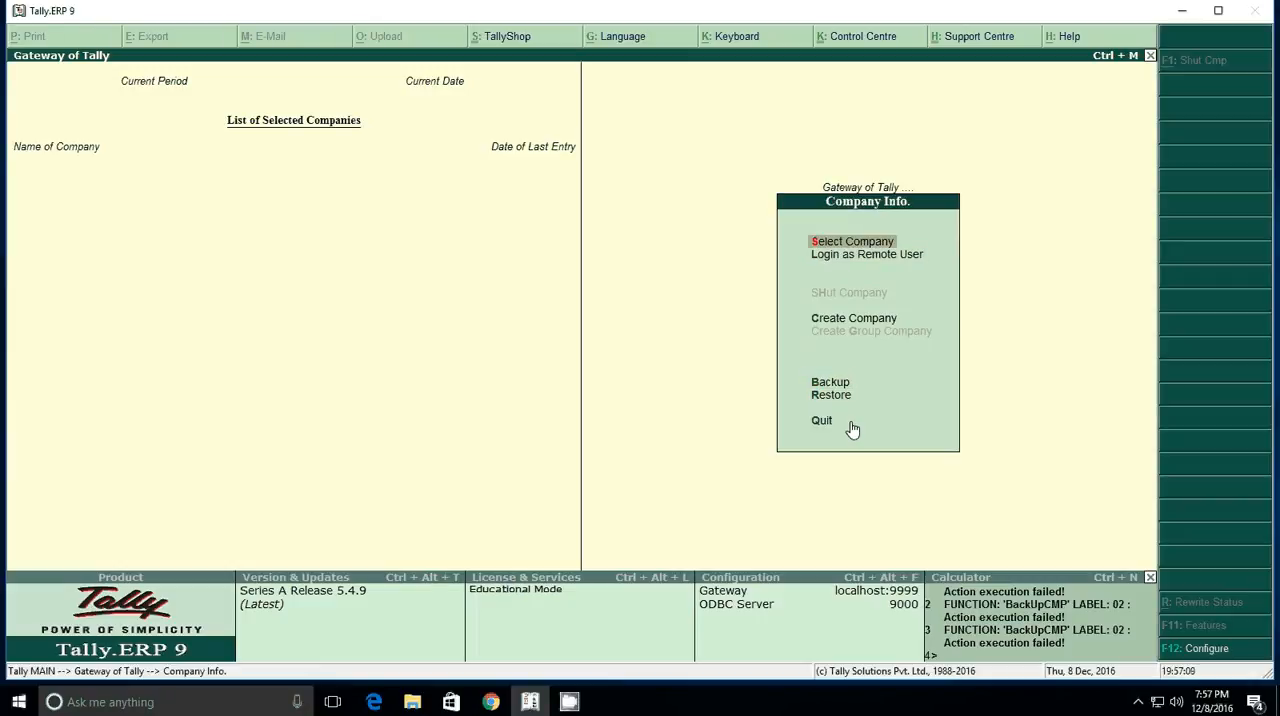
pyautogui.press('Return')
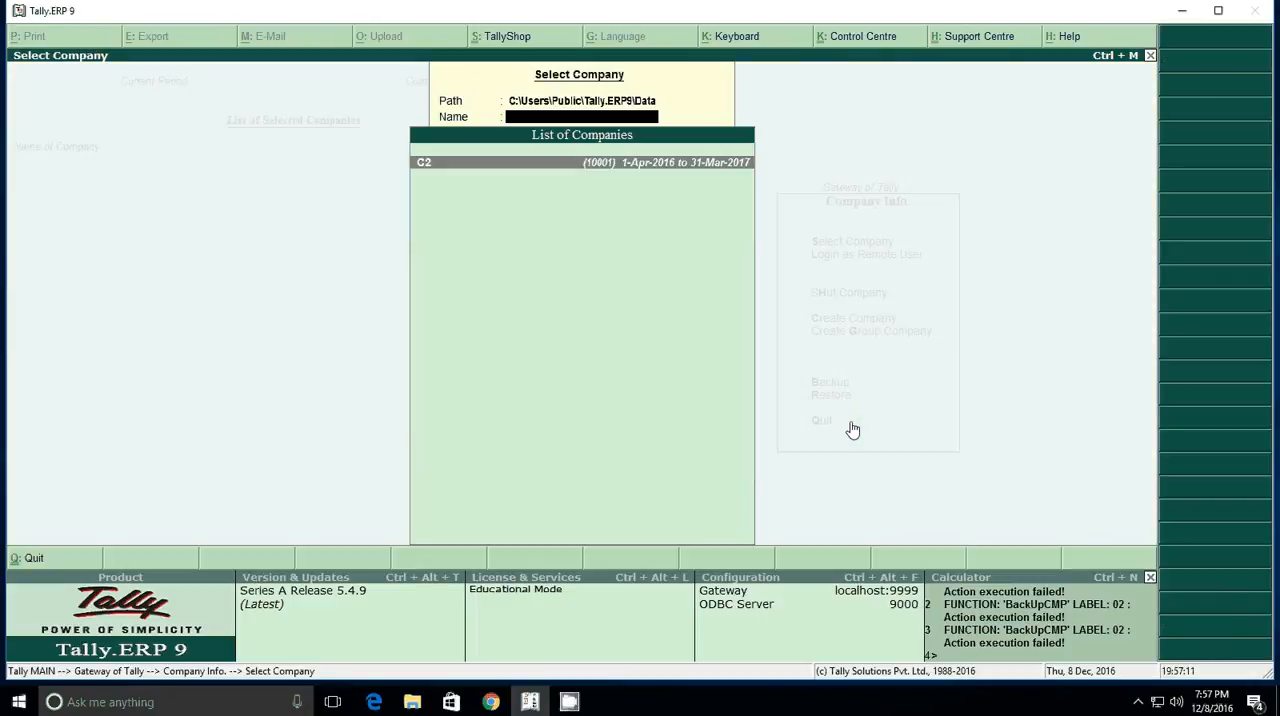
pyautogui.click(452, 170)
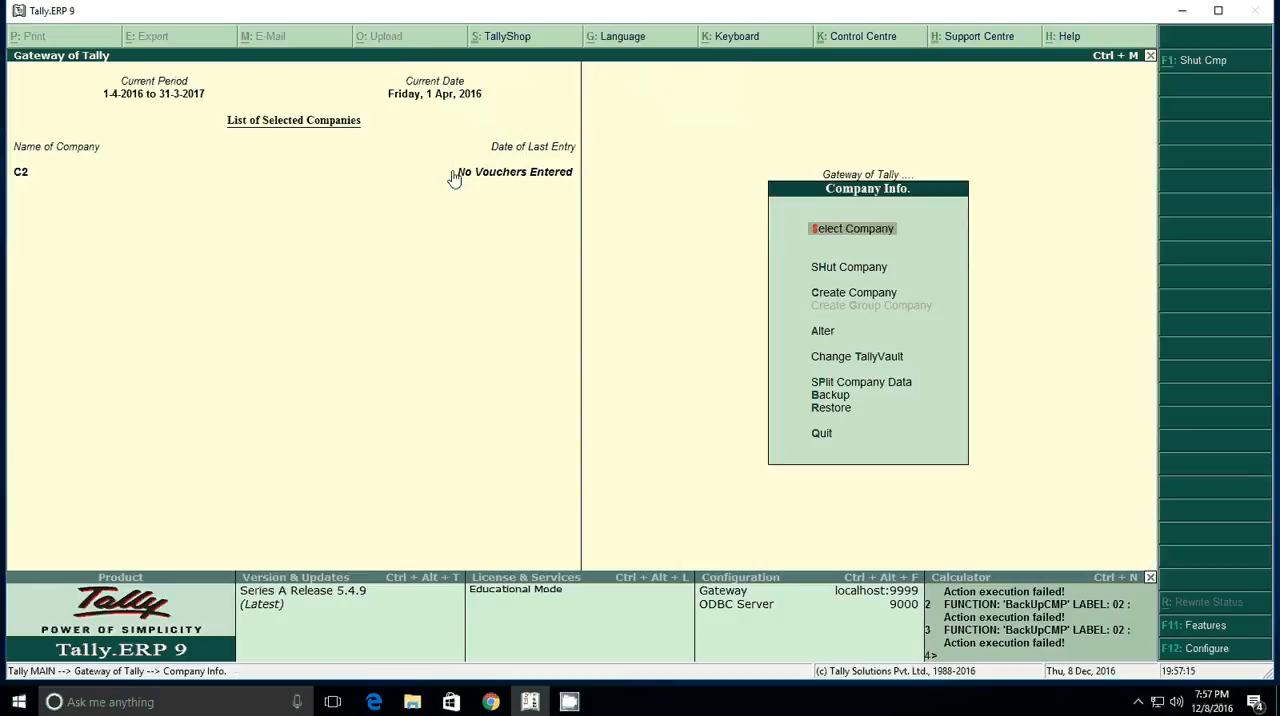